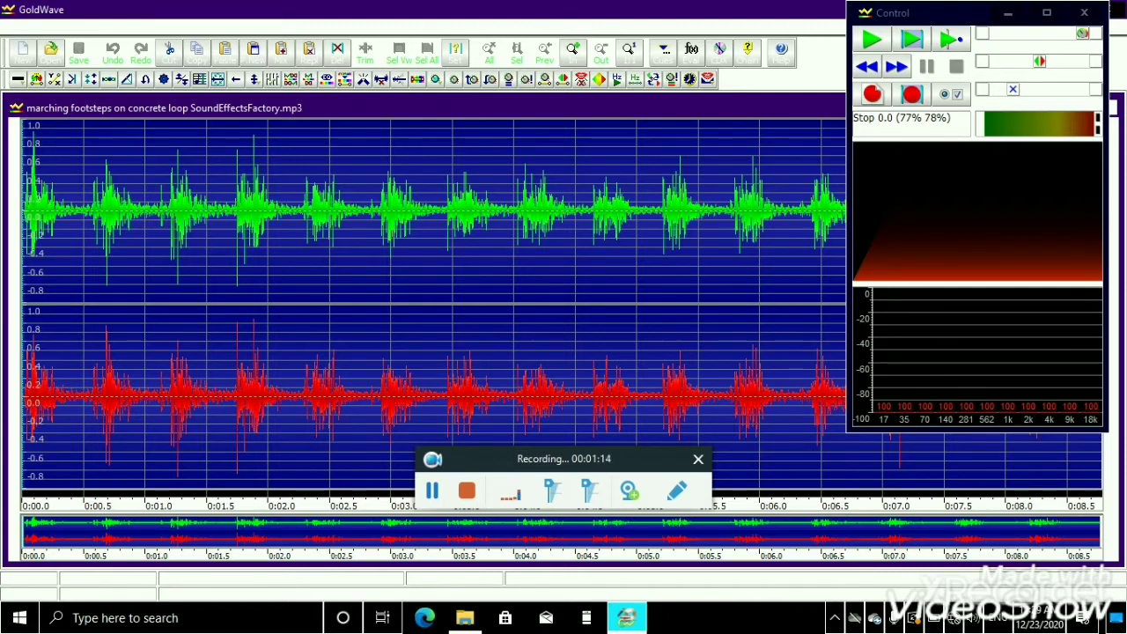
# - Play the marching footsteps clip from the beginning and stop playback at about 3.2 seconds
pyautogui.press('space')
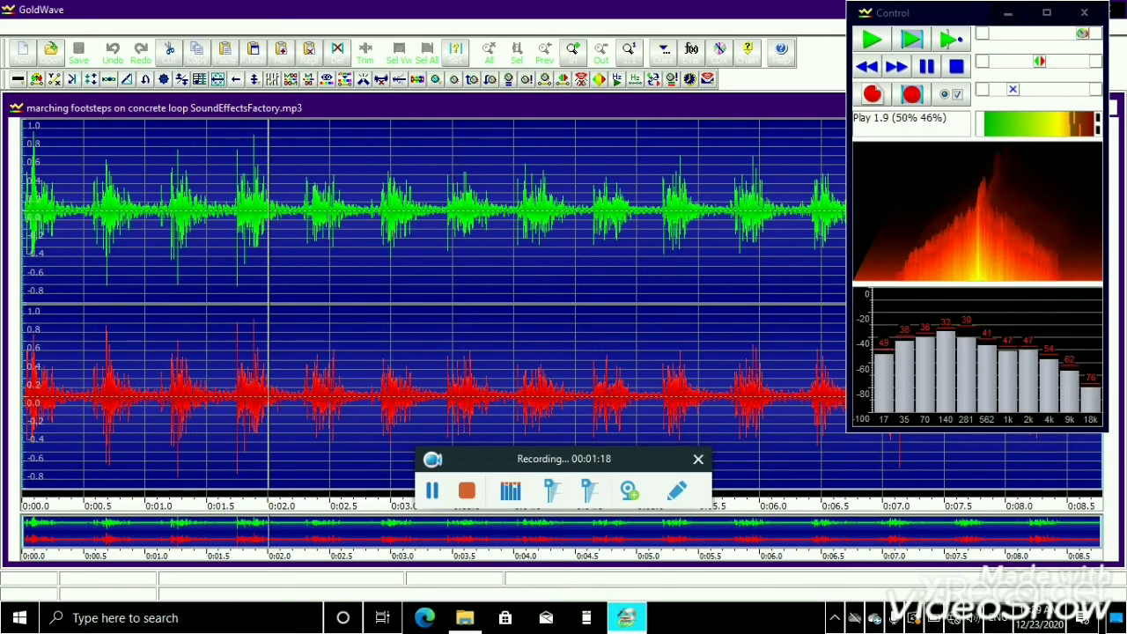
pyautogui.press('space')
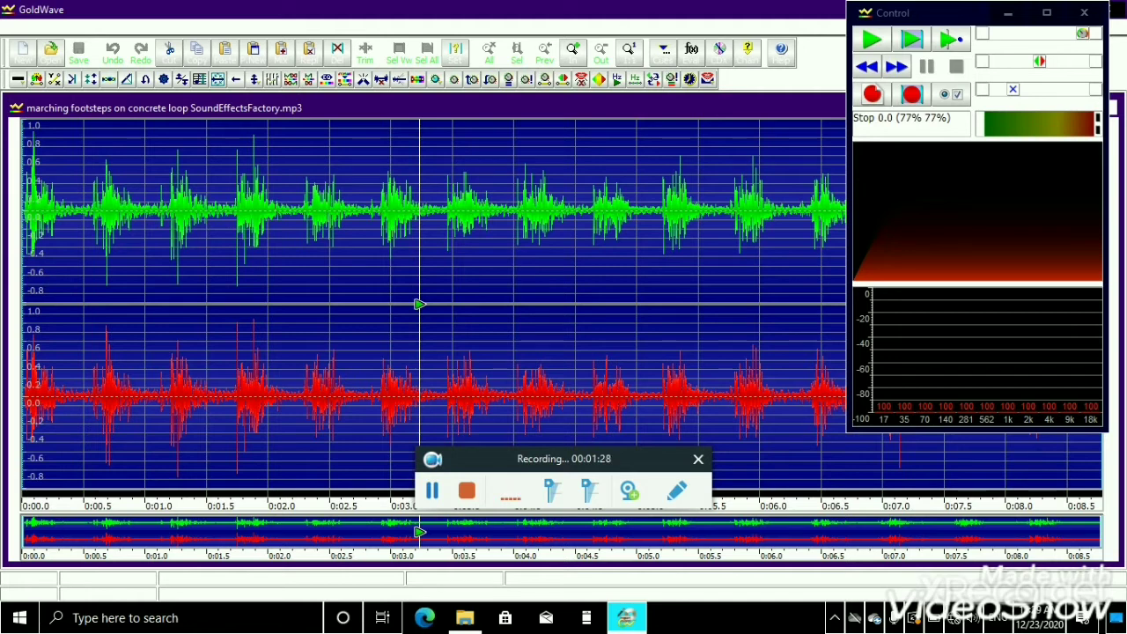
# - Open the Fade Out volume effect for the marching footsteps clip
pyautogui.hotkey('alt', 'c')
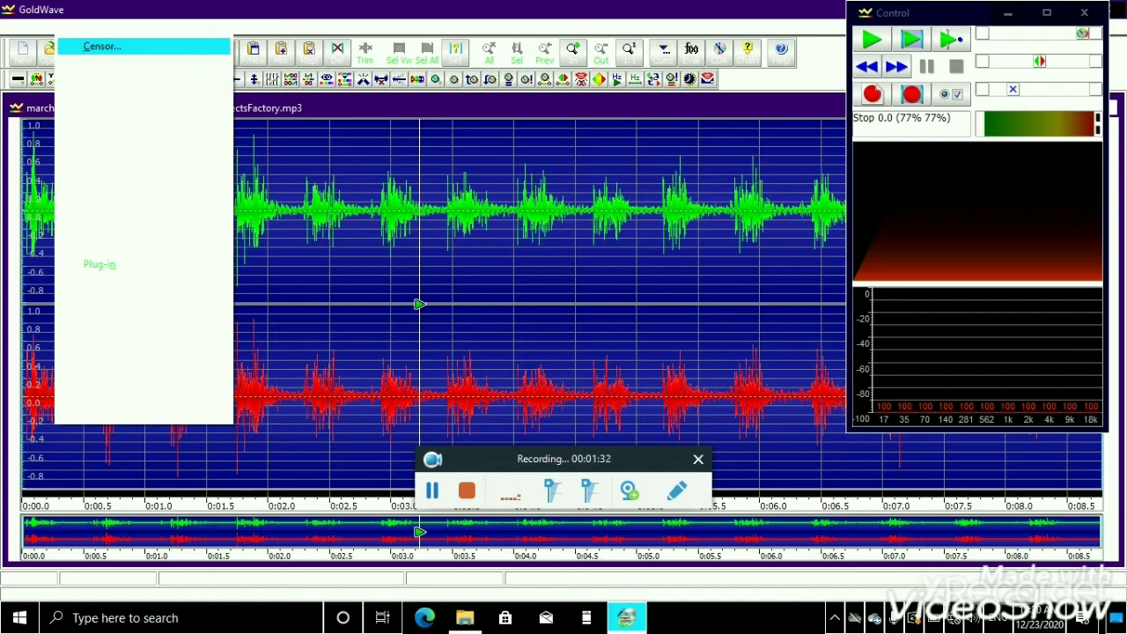
pyautogui.press('Up')
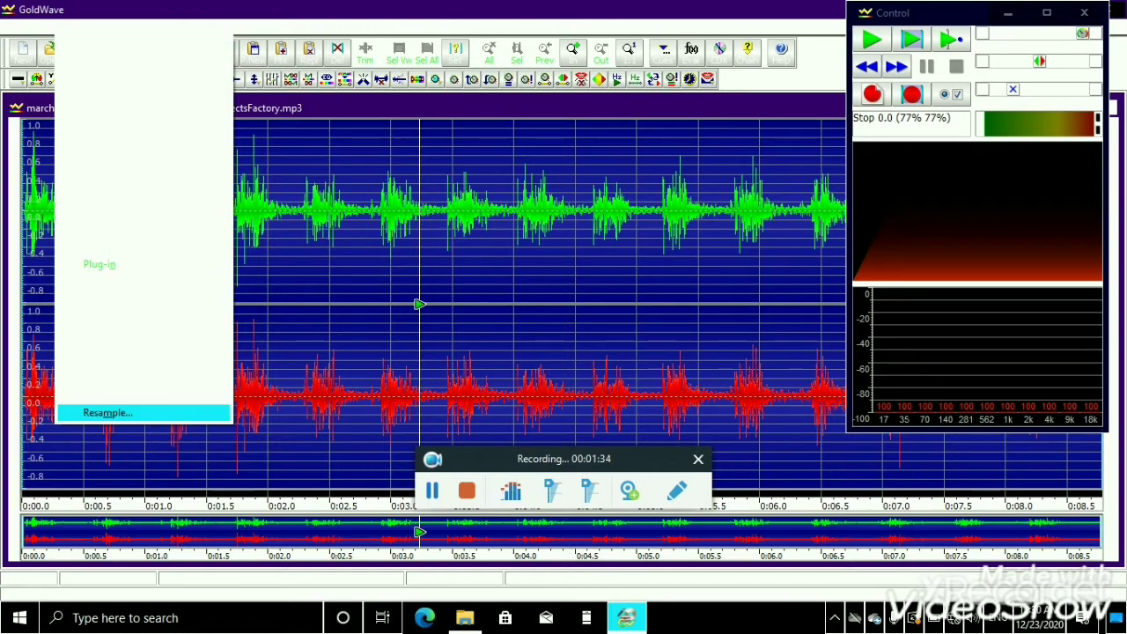
pyautogui.press('Up')
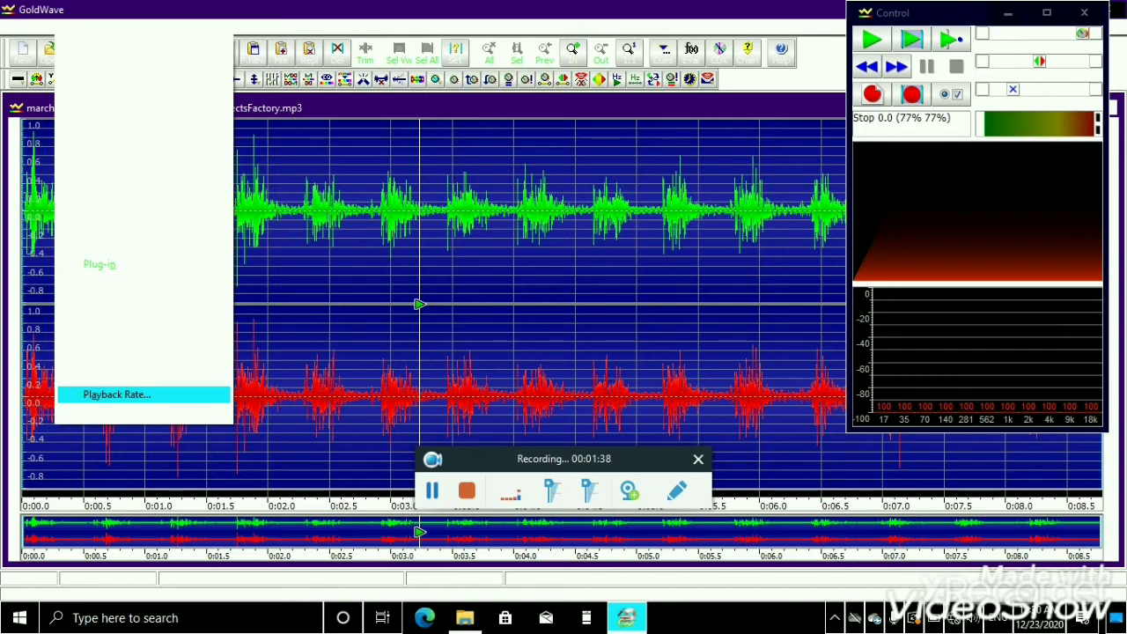
pyautogui.press('Up')
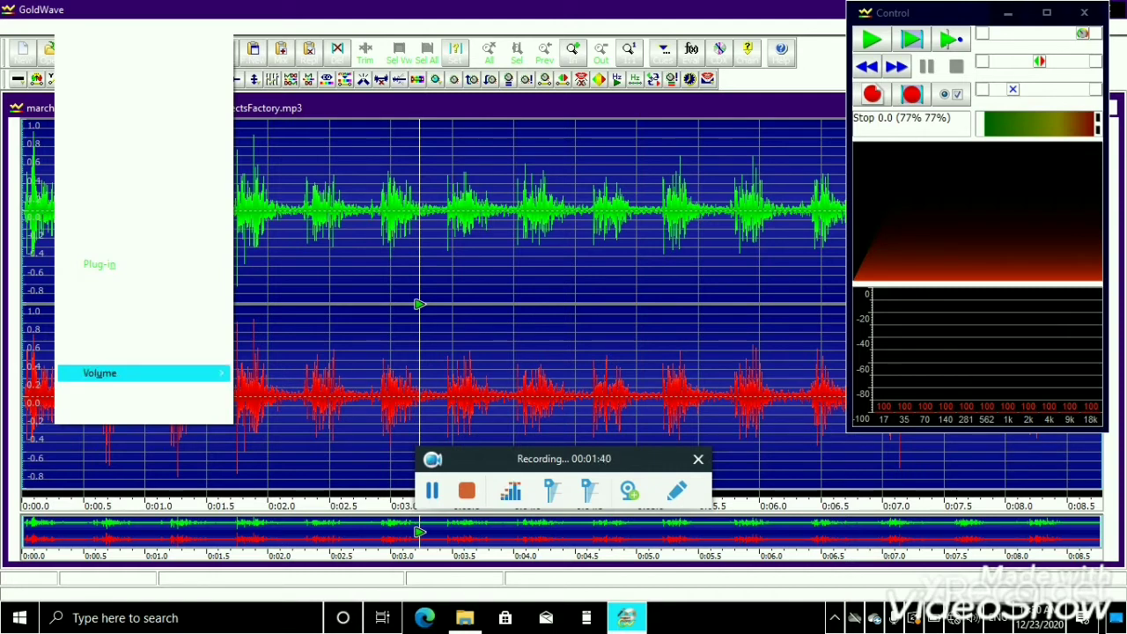
pyautogui.press('Right')
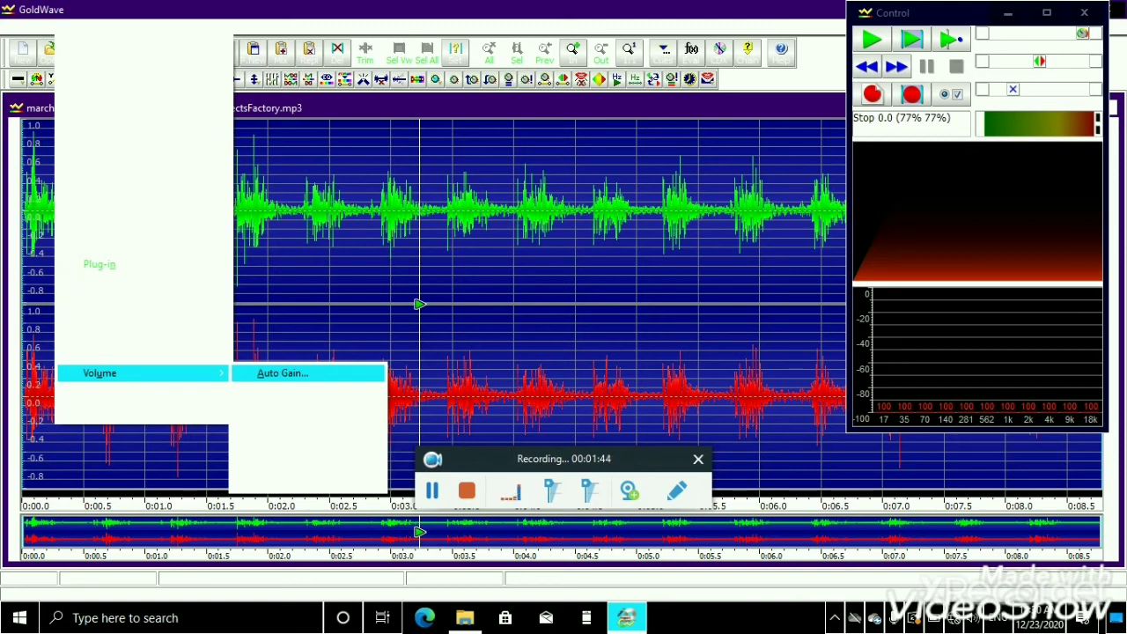
pyautogui.press('Down')
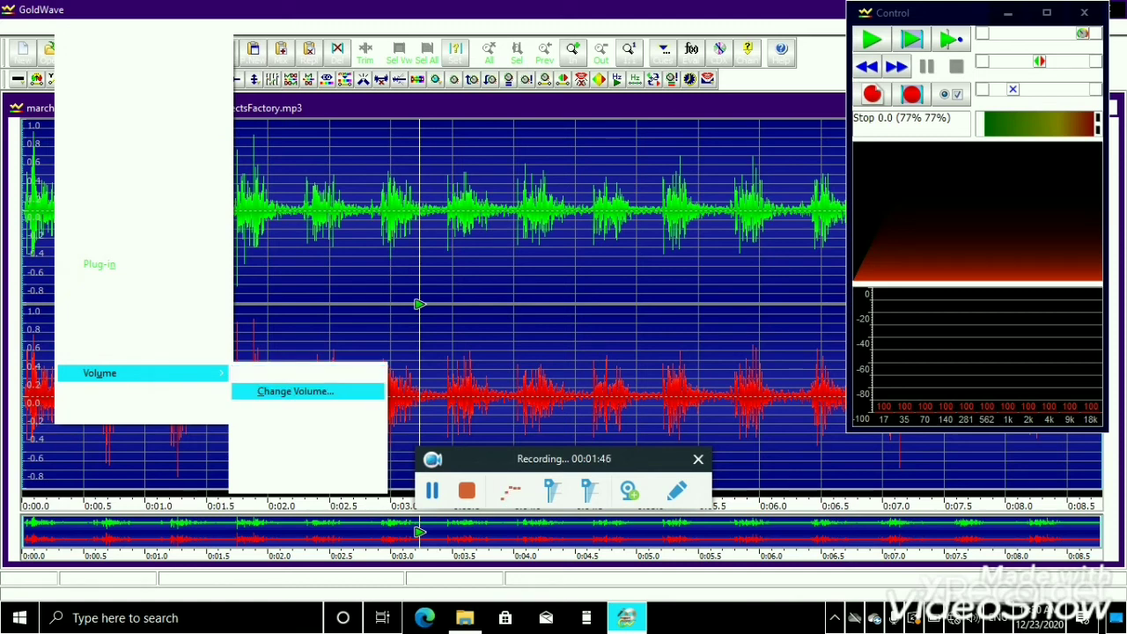
pyautogui.press('Down')
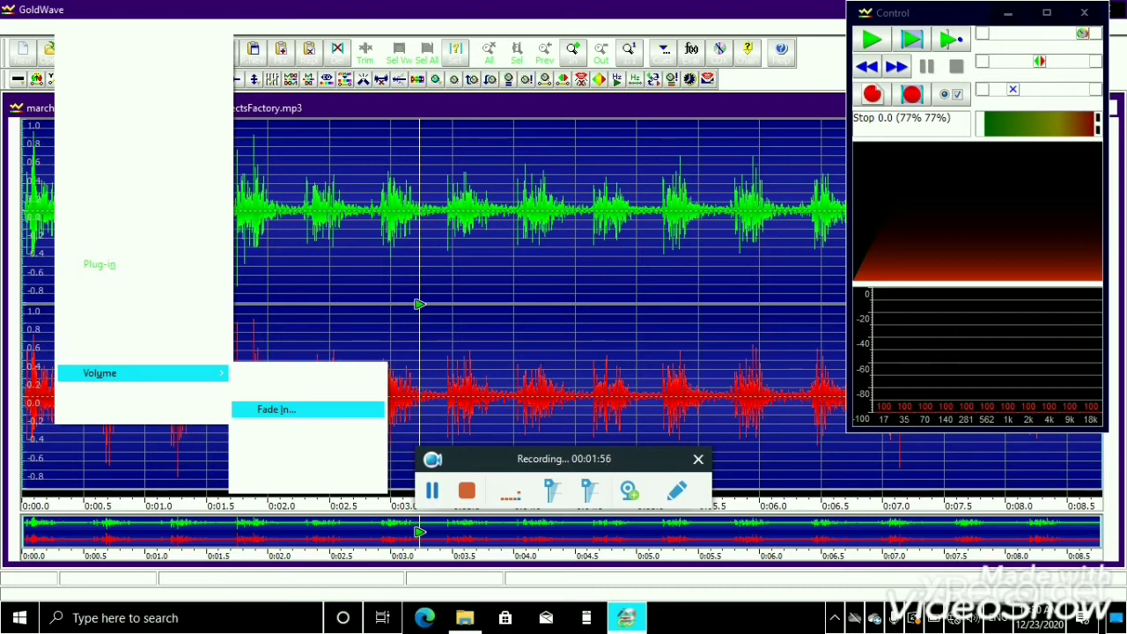
pyautogui.press('Down')
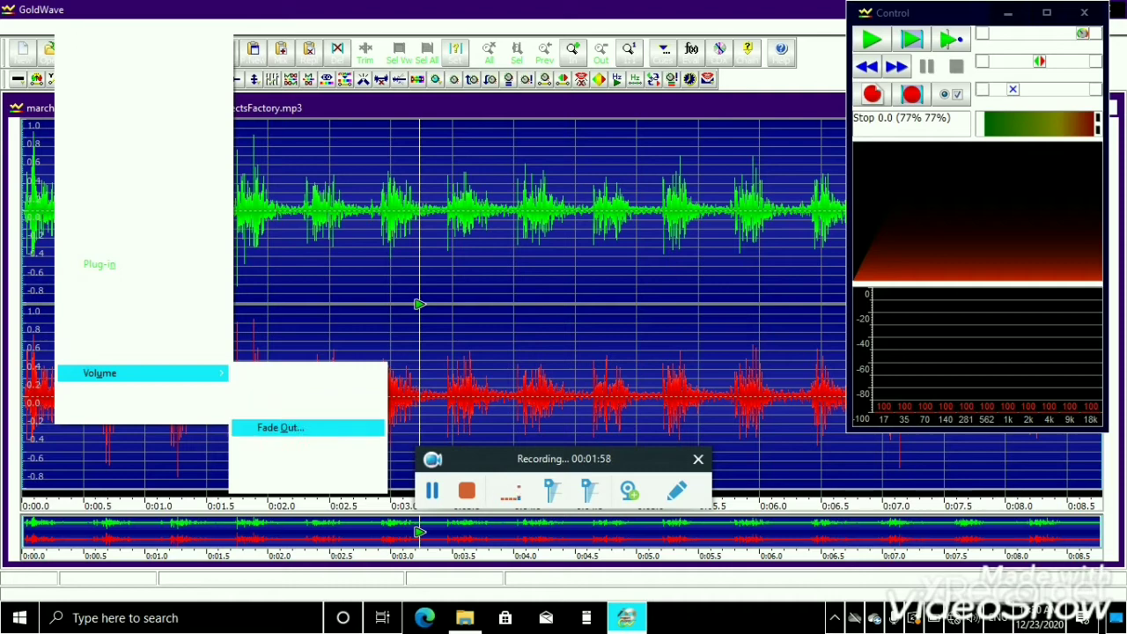
pyautogui.press('Return')
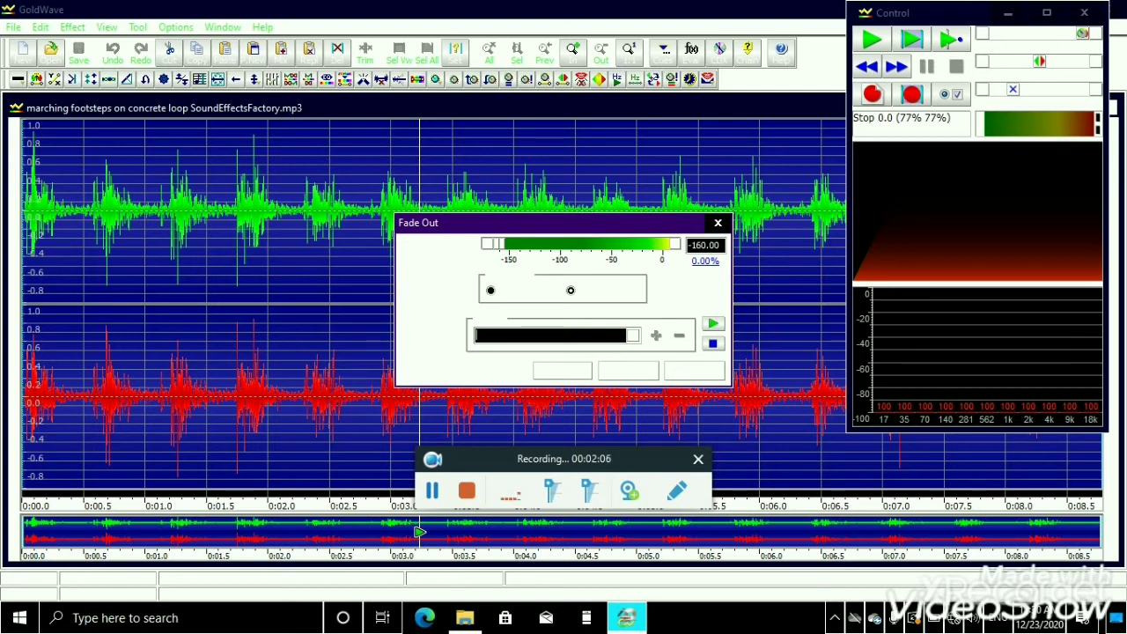
# - Preview the fade-out with the "0dB to -12dB, logarithmic" preset and close the effect without applying it
pyautogui.click(712, 324)
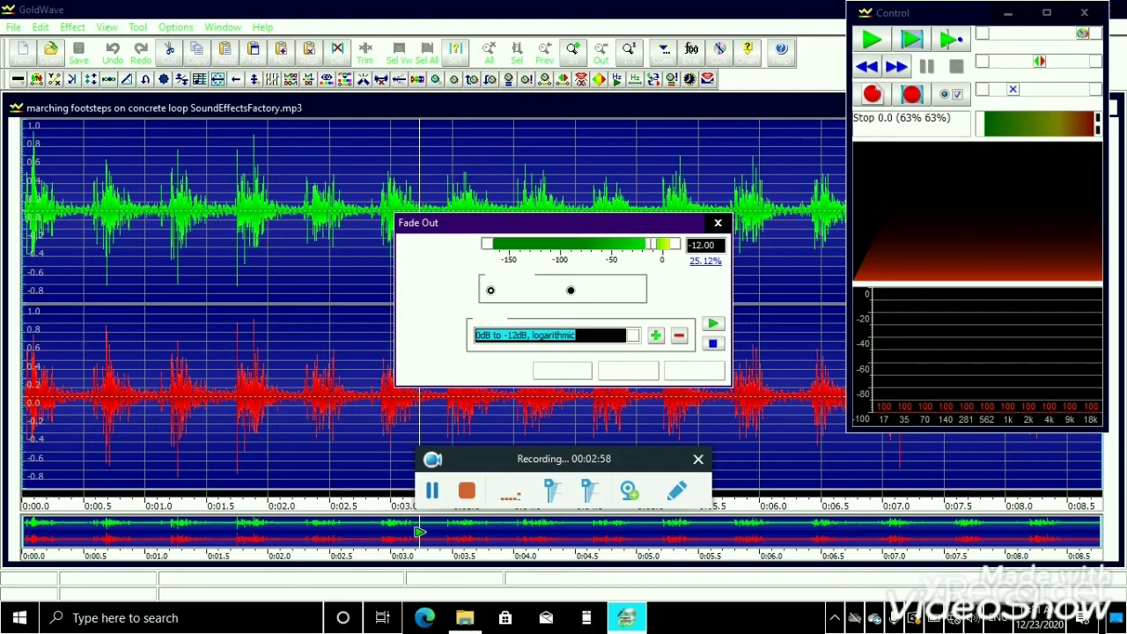
pyautogui.press('Tab')
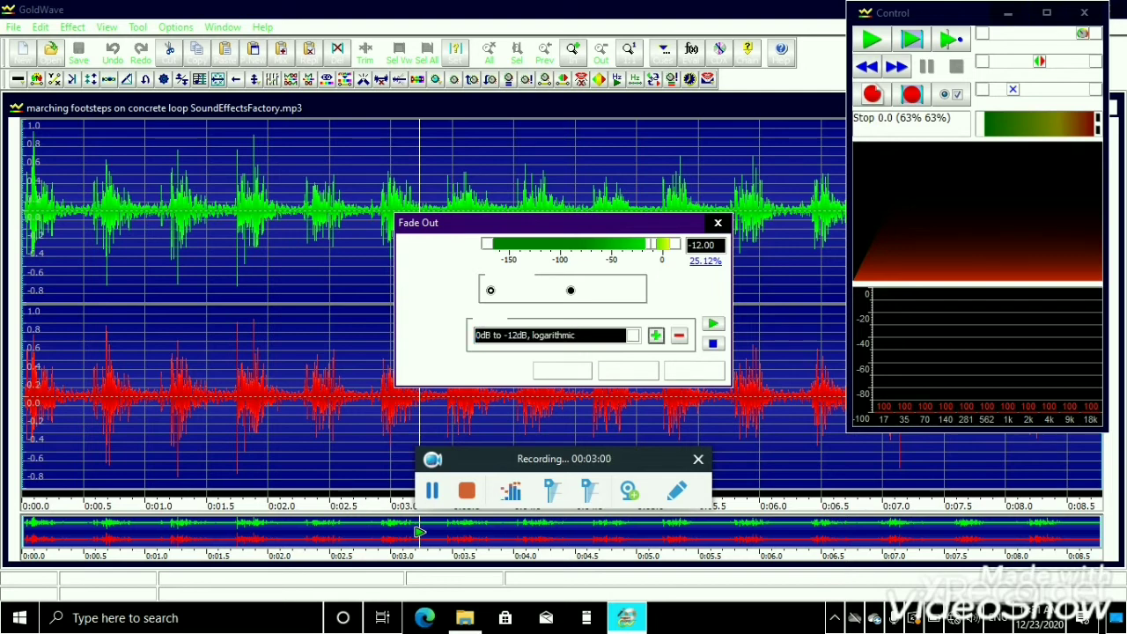
pyautogui.press('Tab')
pyautogui.press('Tab')
pyautogui.press('space')
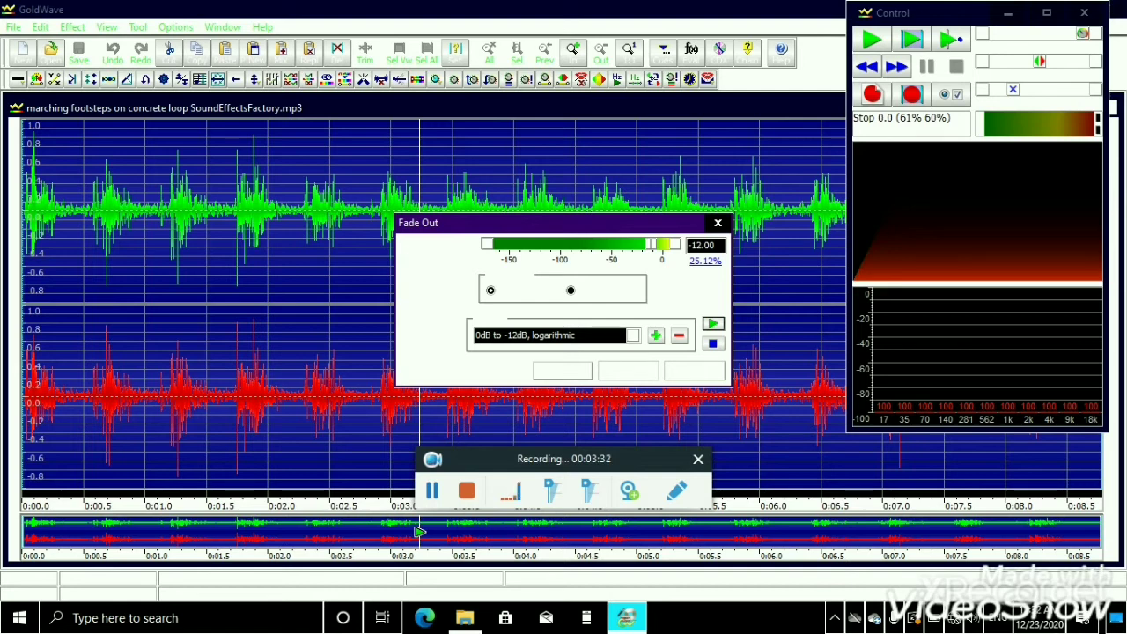
pyautogui.press('Escape')
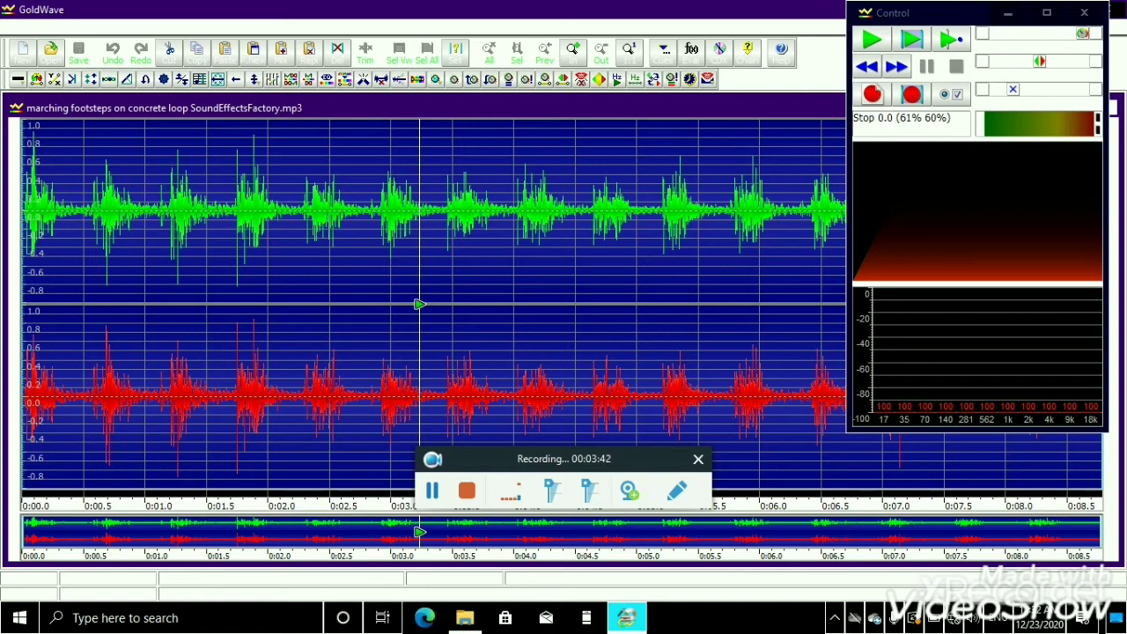
# - Open the Fade In volume effect for the marching footsteps clip
pyautogui.hotkey('alt', 'c')
pyautogui.press('Up')
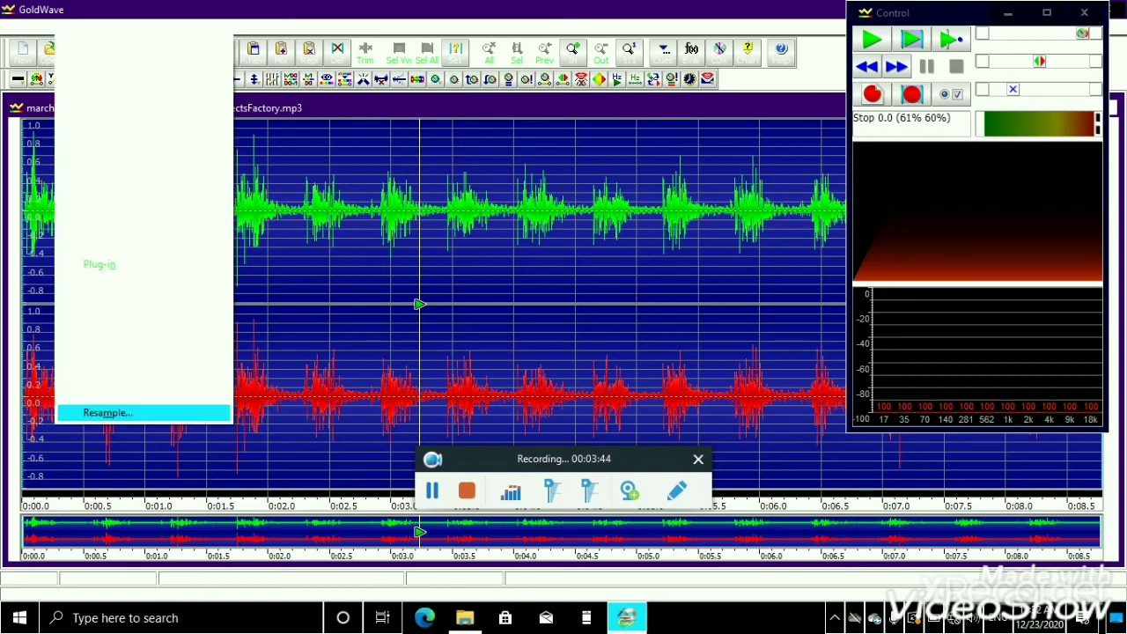
pyautogui.press('Up')
pyautogui.press('Up')
pyautogui.press('Right')
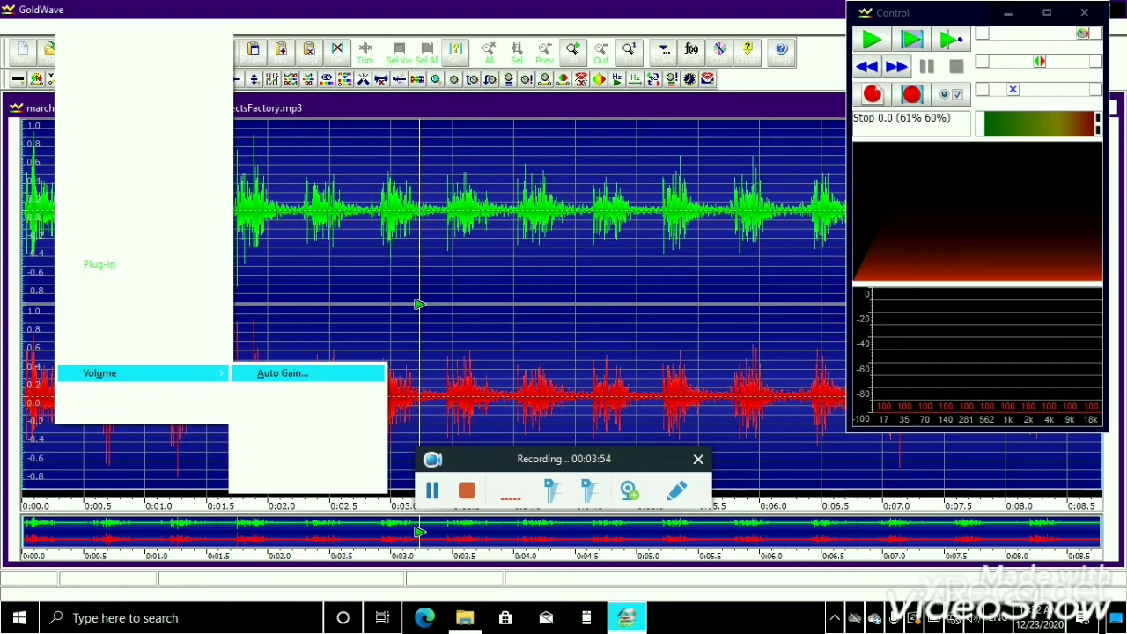
pyautogui.press('Down')
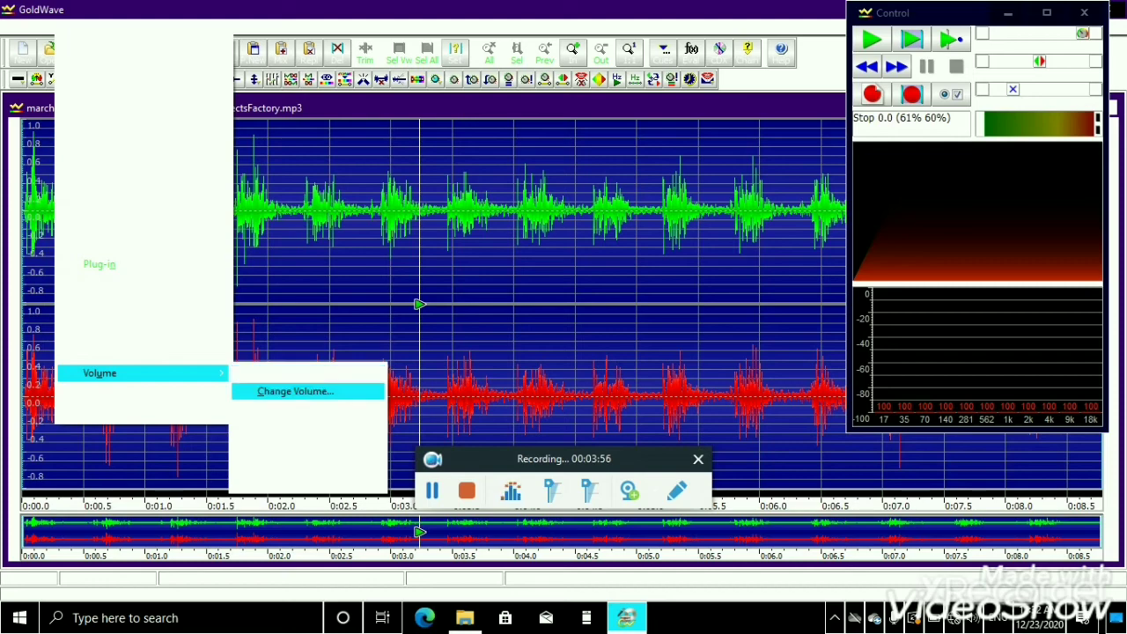
pyautogui.press('Down')
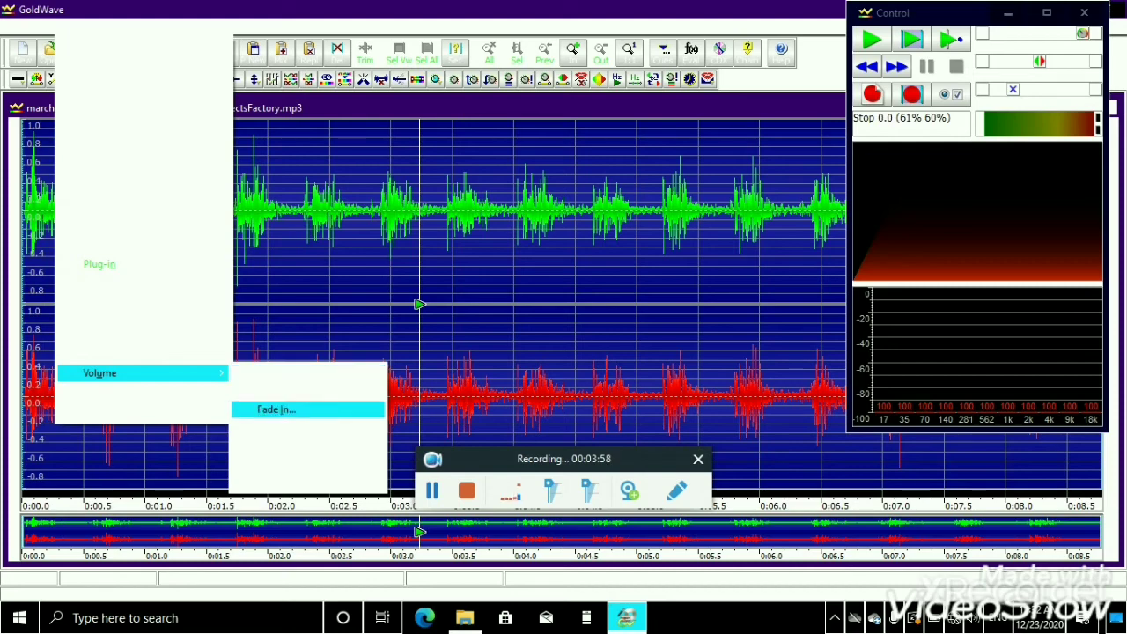
pyautogui.press('Return')
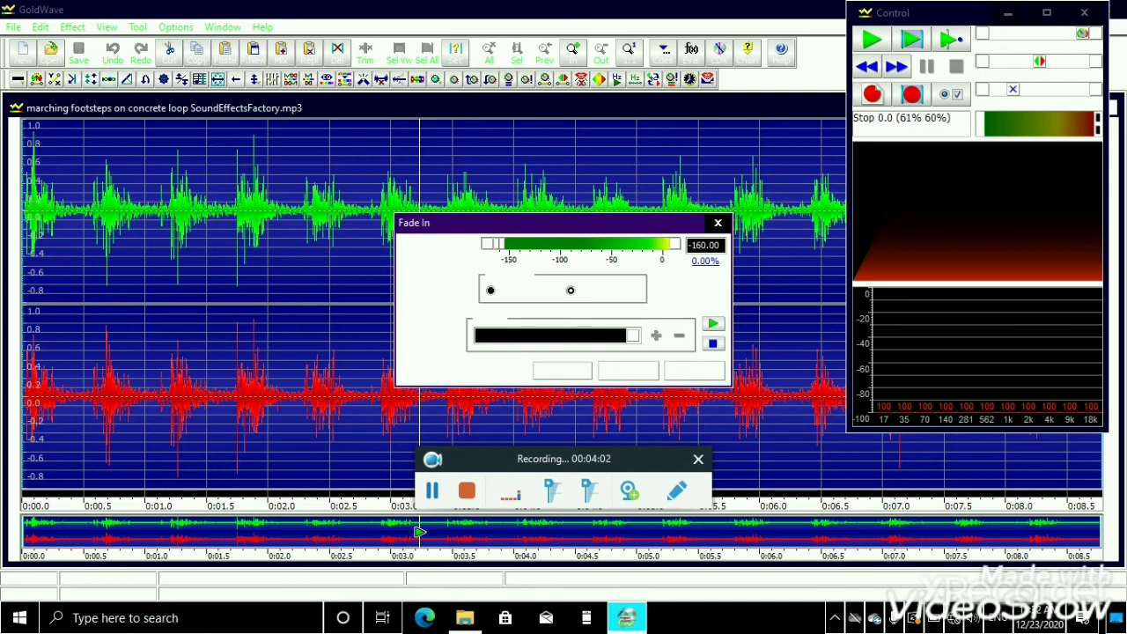
# - Preview the fade-in with the "-12dB to 0dB, logarithmic" preset and close the effect without applying it
pyautogui.press('space')
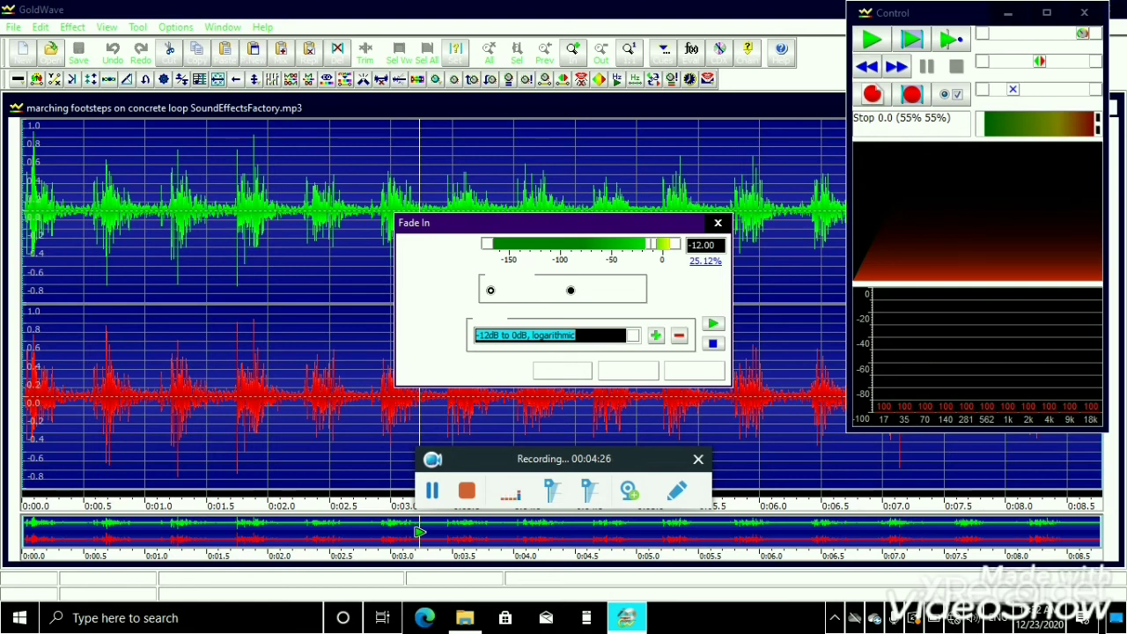
pyautogui.press('Tab')
pyautogui.press('Tab')
pyautogui.press('Tab')
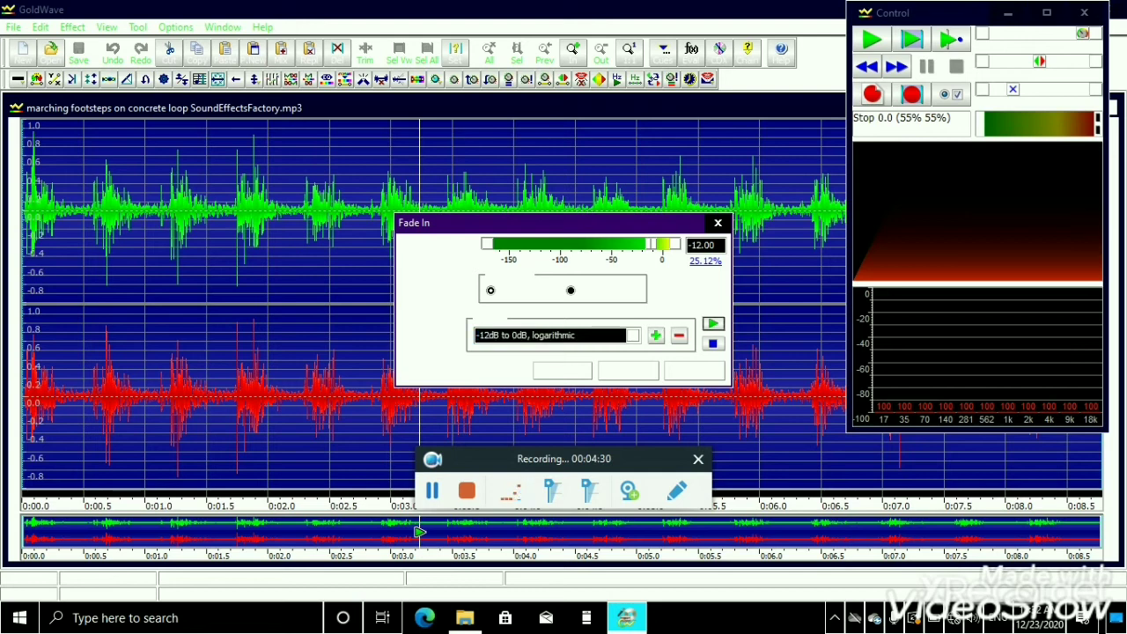
pyautogui.press('space')
pyautogui.press('Return')
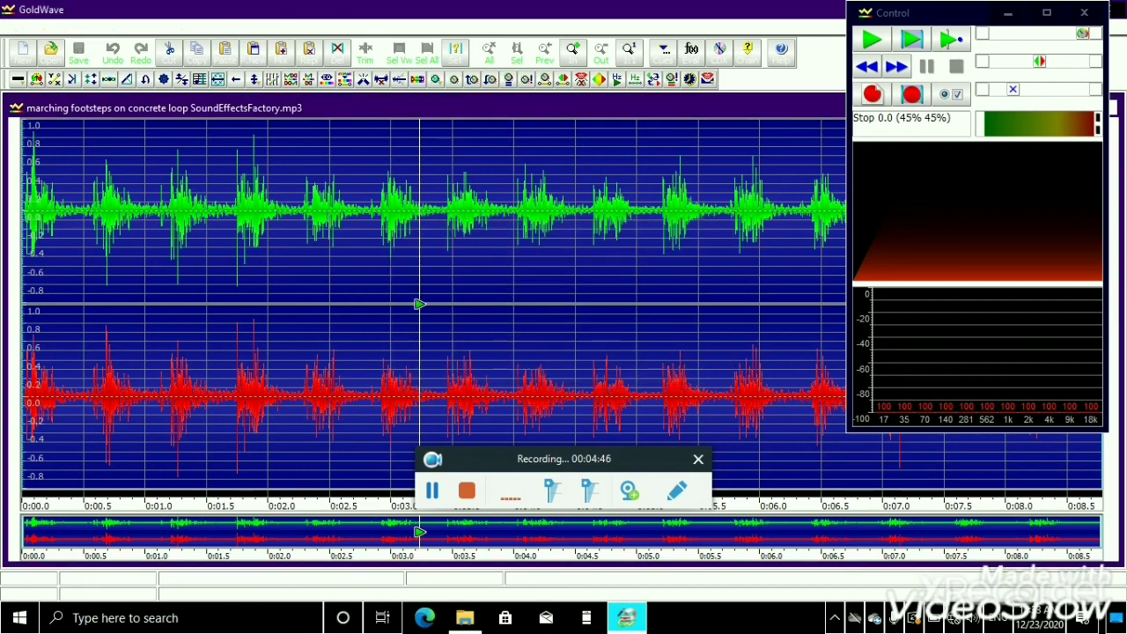